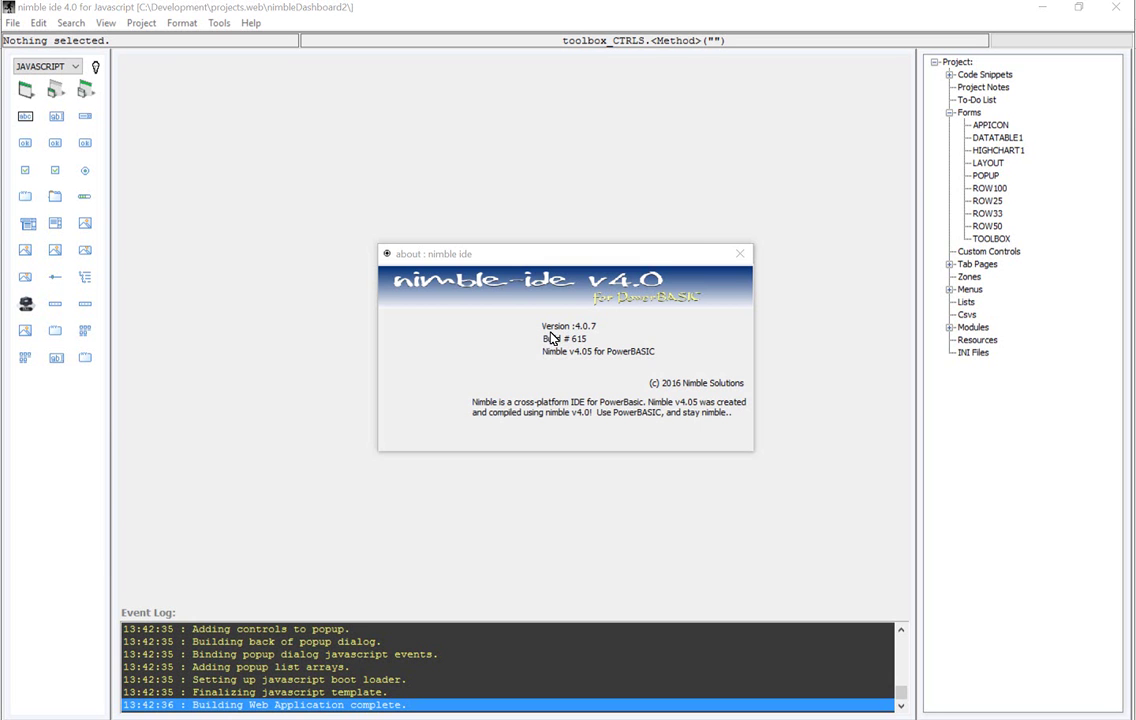
Step: Close the about window, minimise the IDE and open file:///C:/Development/projects.web/nimbleDashboard2/_www/desktop.html in Chrome
left_click(740, 254)
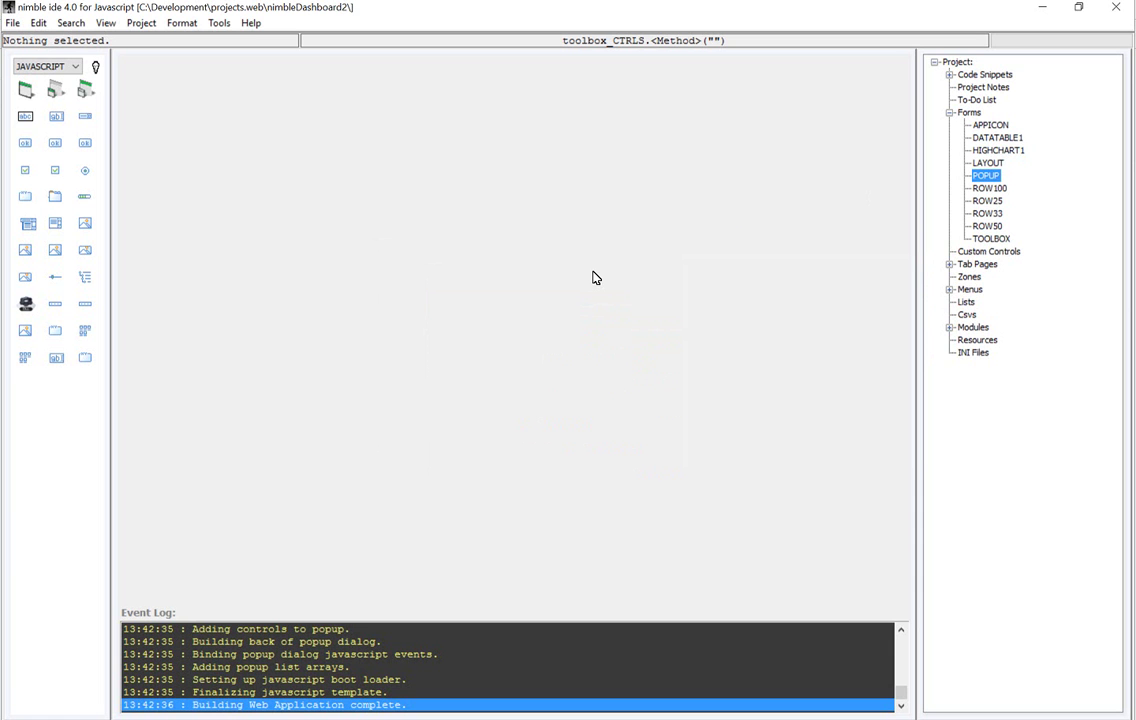
left_click(1043, 10)
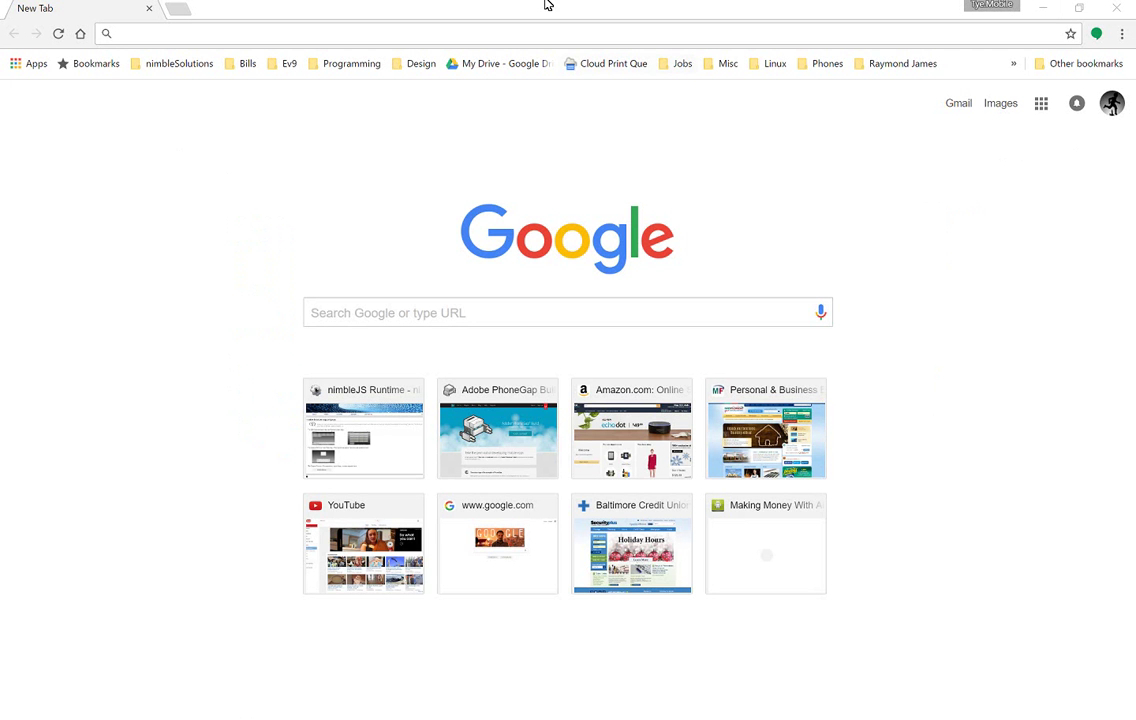
type("file:///C:/Development/projects.web/nimbleDashboard2/_www/desktop.html")
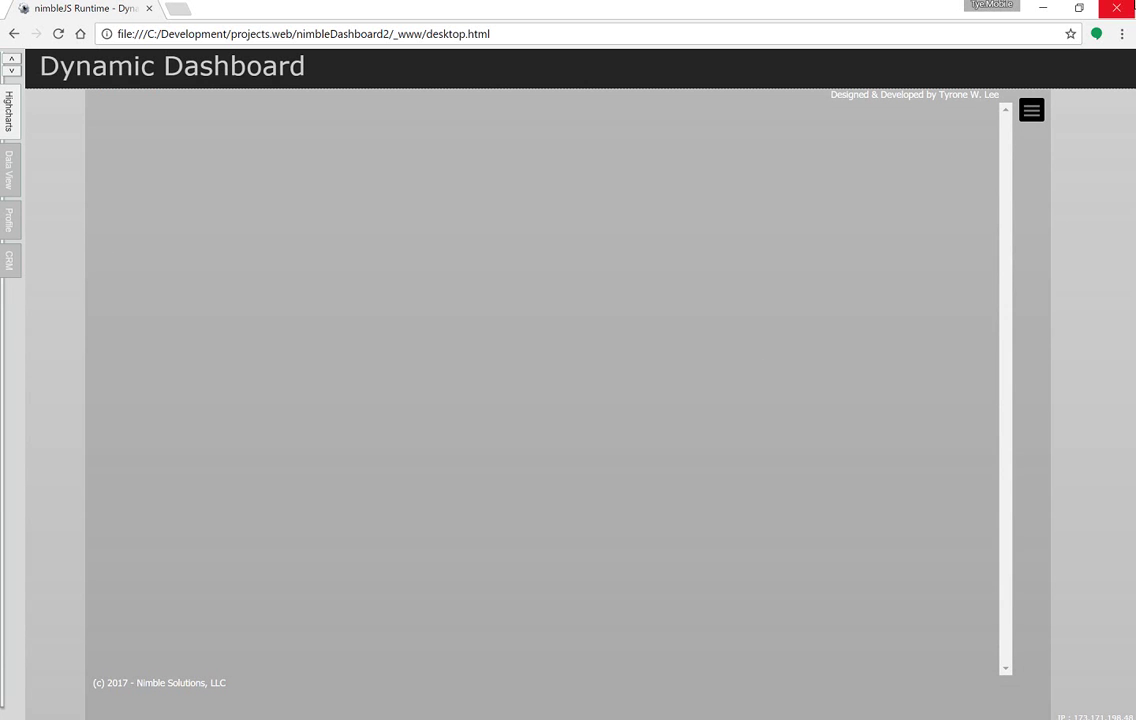
Step: Add a row of 2 items x 50% to the empty dashboard, followed by a row of 1 item x 100%
left_click(1031, 110)
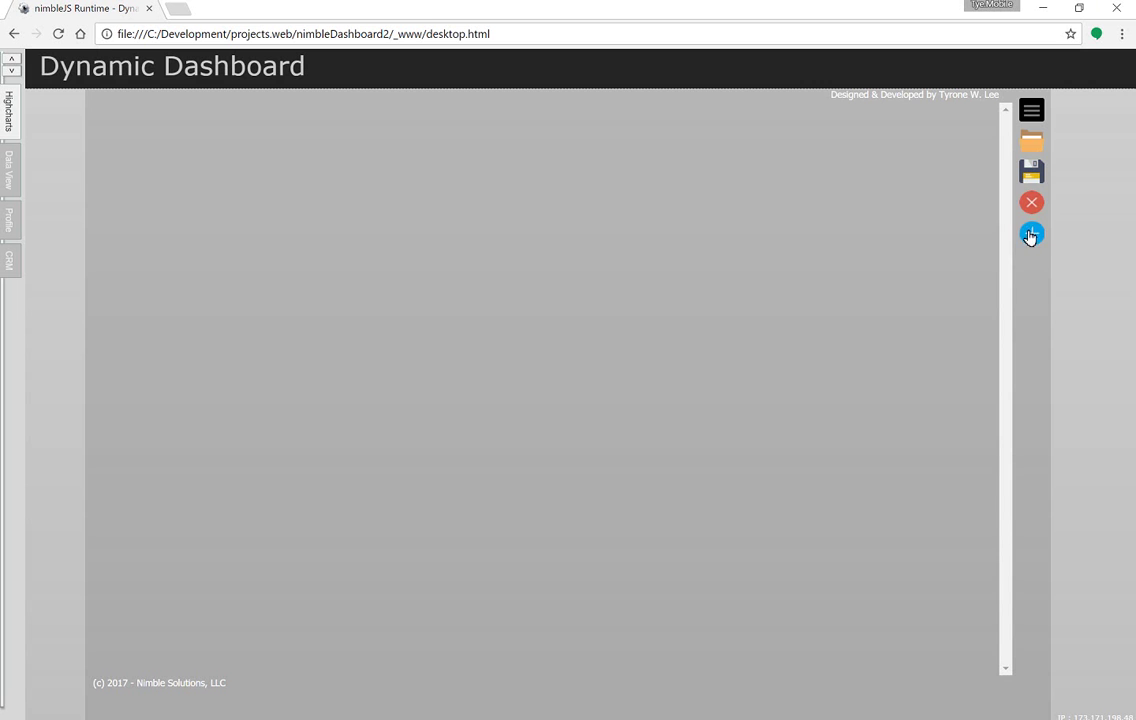
left_click(1032, 233)
left_click(966, 254)
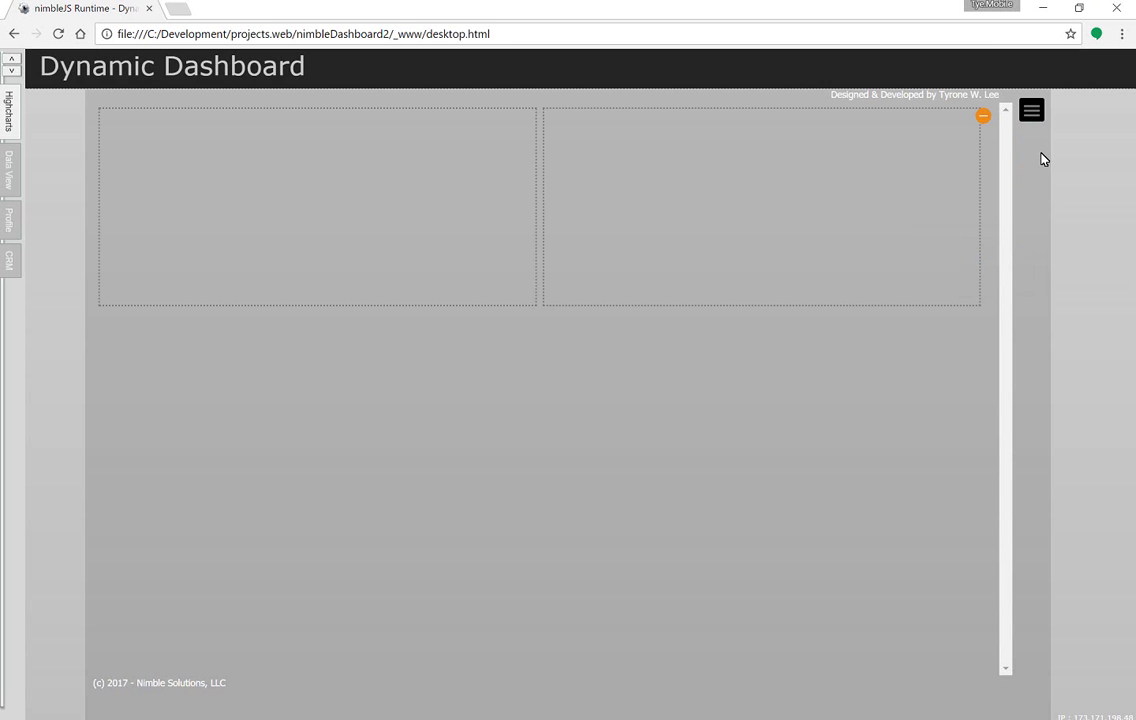
left_click(1031, 110)
left_click(1031, 236)
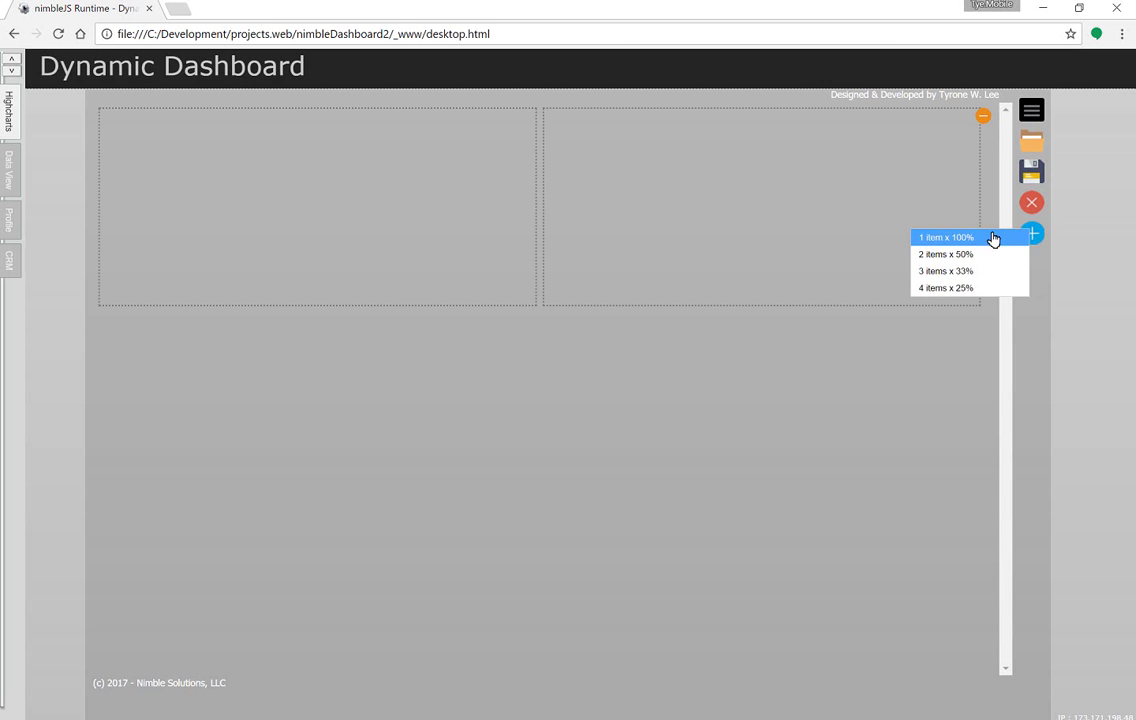
left_click(1000, 236)
Step: Add a row of 3 items x 33% and another row of 2 items x 50% below the existing dashboard rows
left_click(1031, 115)
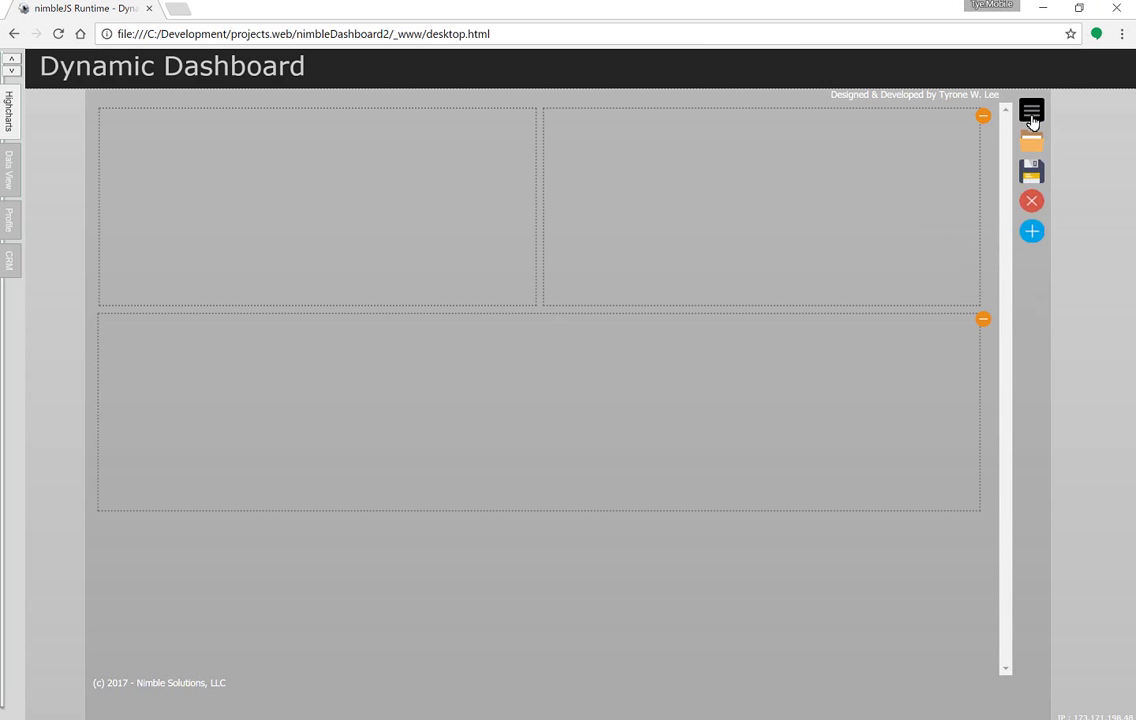
left_click(1031, 234)
left_click(1000, 280)
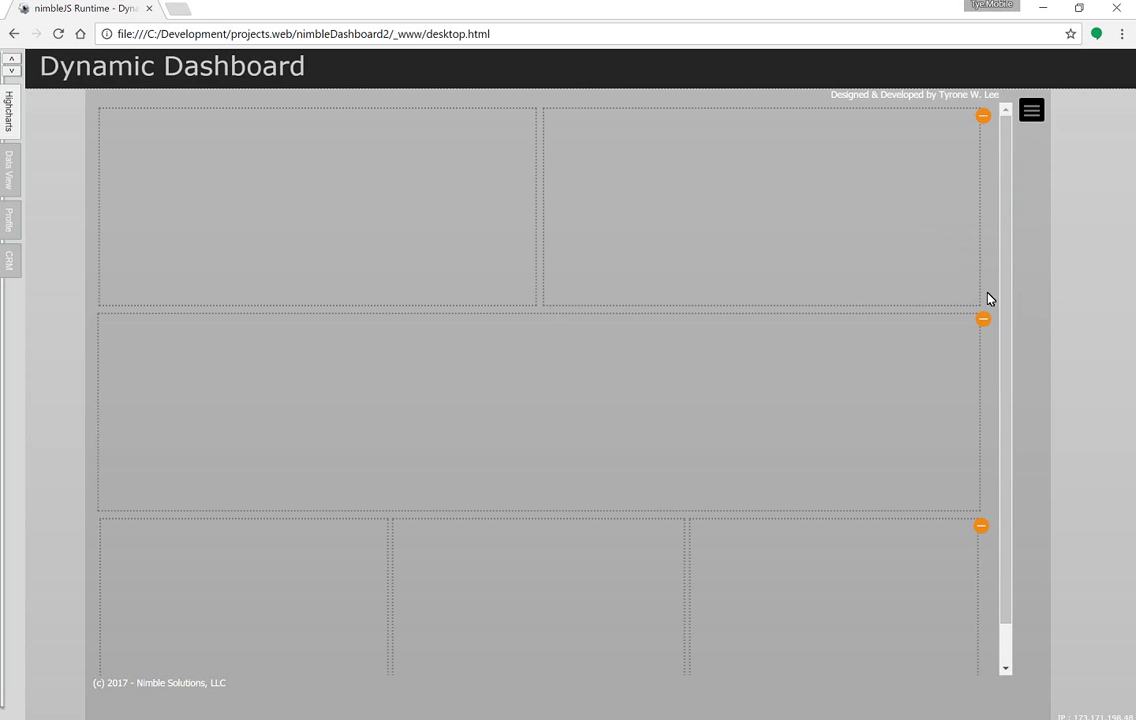
left_click(1030, 113)
left_click(1031, 235)
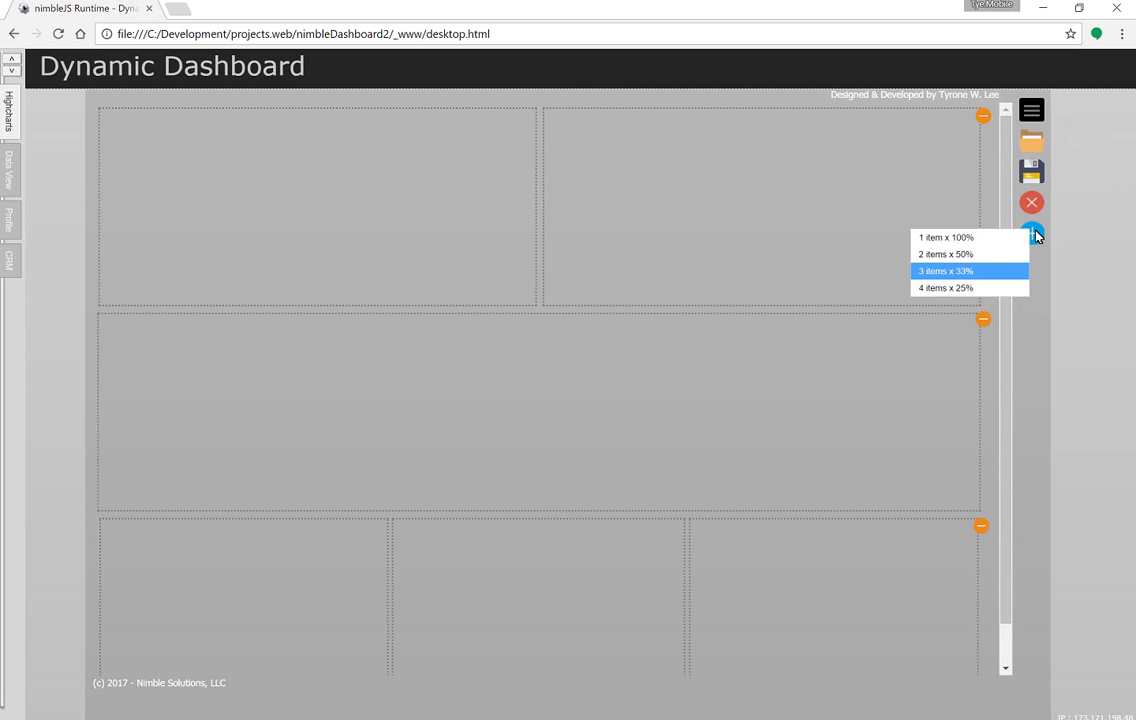
left_click(965, 256)
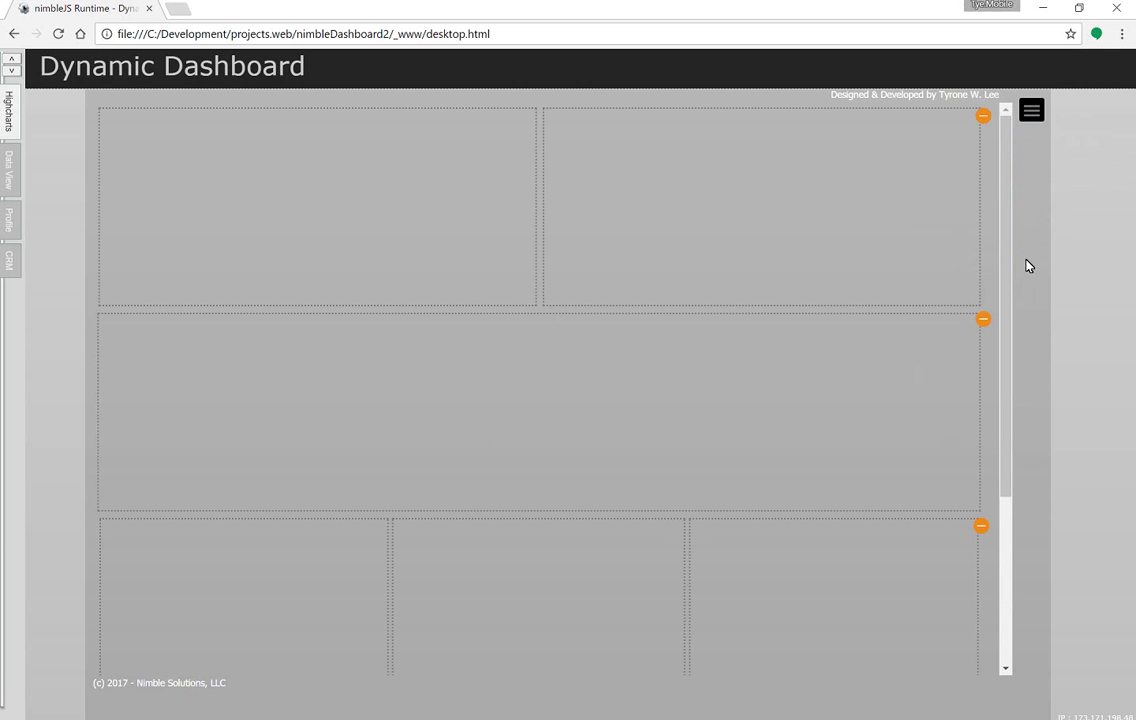
left_click_drag(1007, 210, 1017, 366)
left_click_drag(1012, 421, 1019, 188)
Step: Place the 3D chart with null values, World's largest cities per 2014 and Highcharts Polar Chart in the first cells of rows one to three
left_click(17, 343)
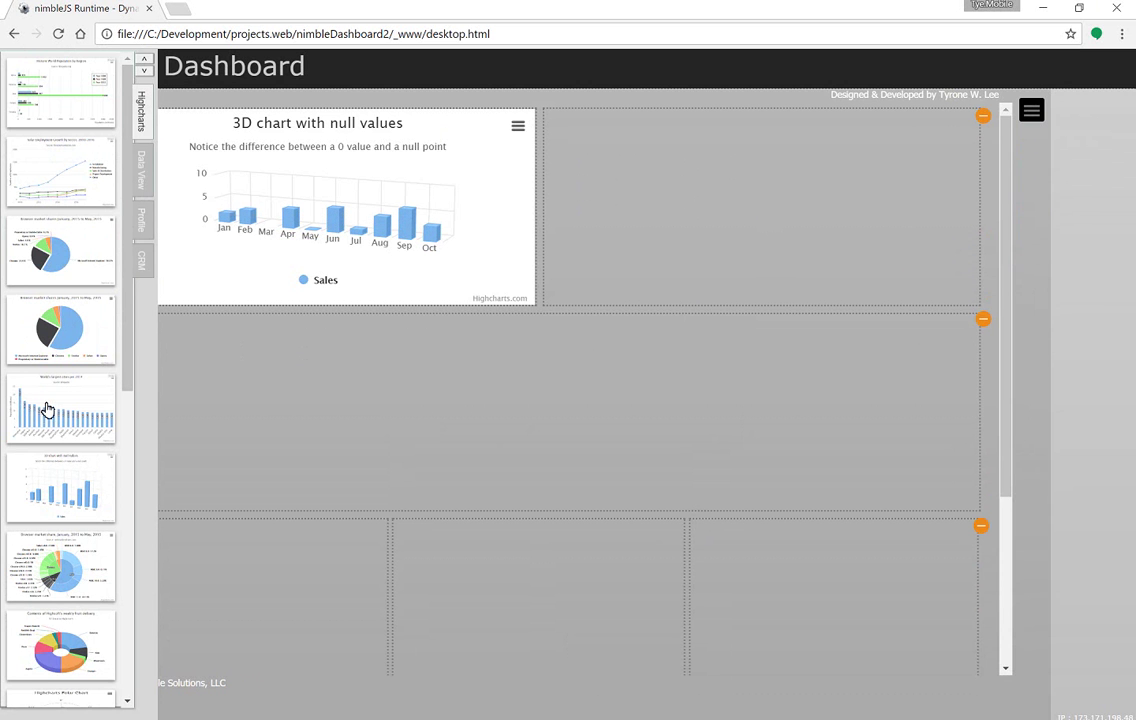
left_click_drag(46, 406, 447, 420)
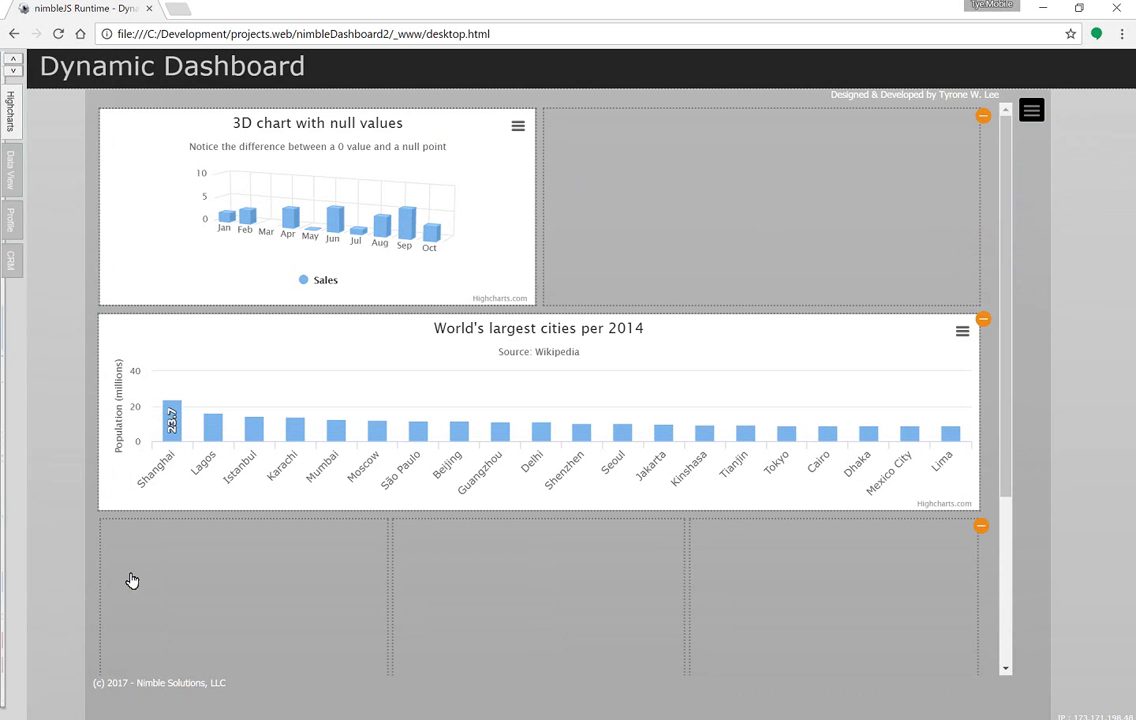
mouse_move(20, 569)
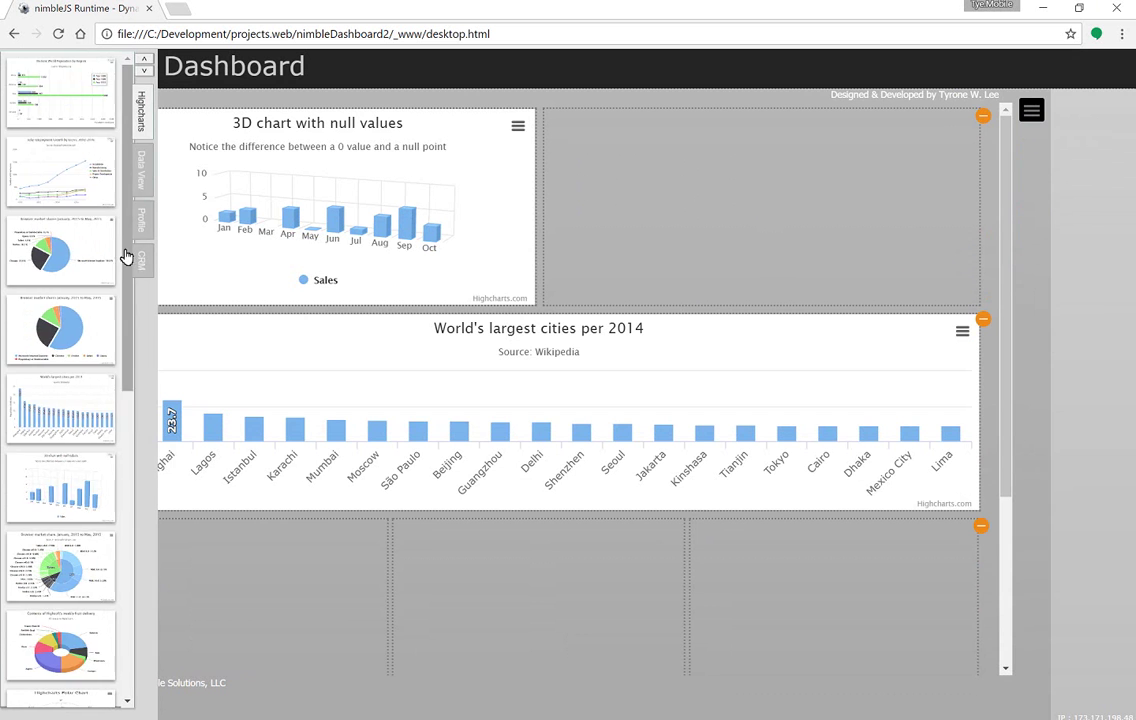
left_click_drag(127, 256, 127, 472)
left_click_drag(35, 312, 240, 570)
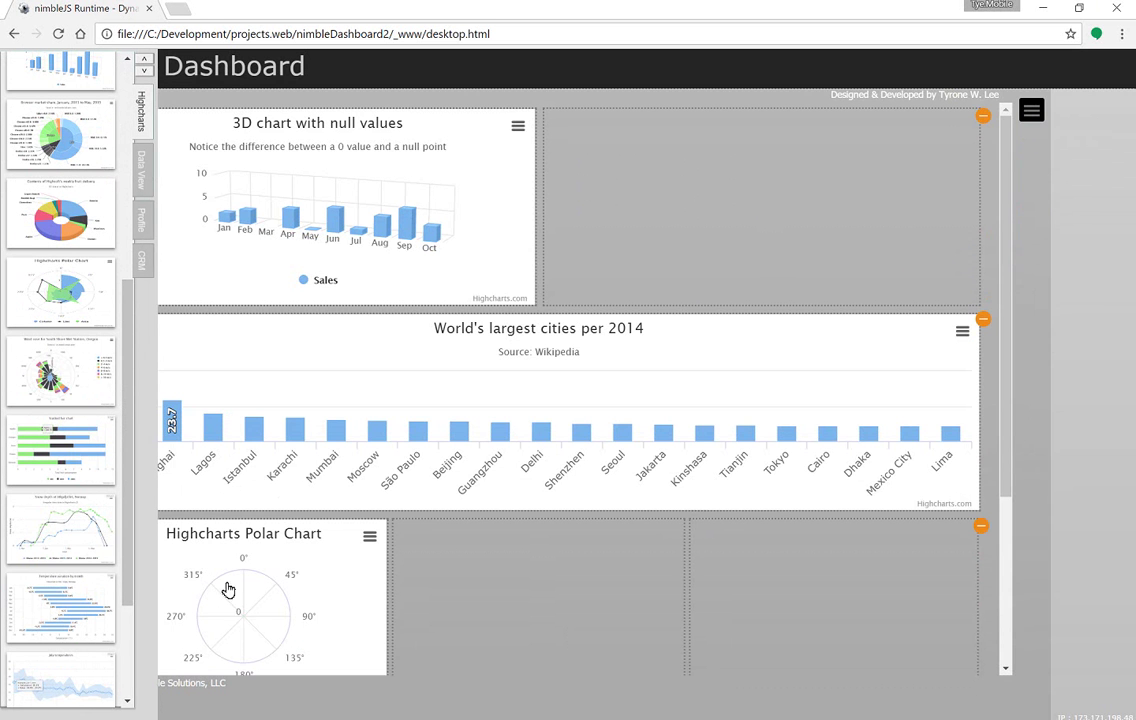
Step: Place Budget vs spending in the third row's middle cell and Temperature variation by month in the first row's empty cell
left_click_drag(60, 355, 530, 605)
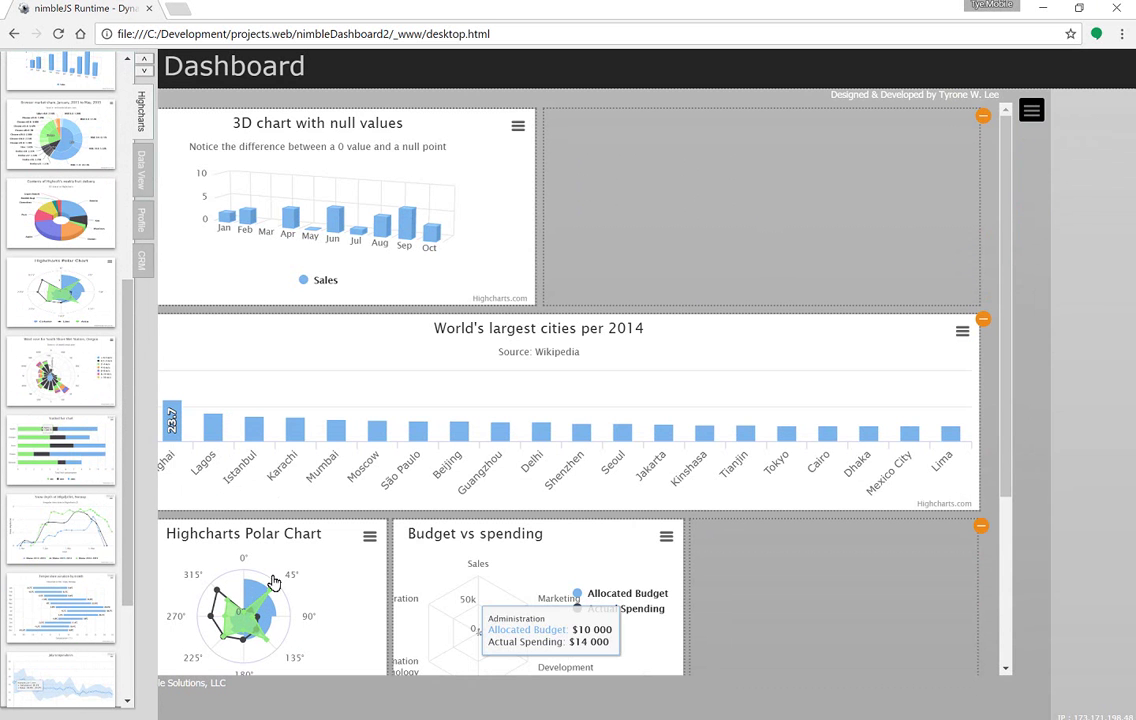
left_click_drag(70, 676, 664, 223)
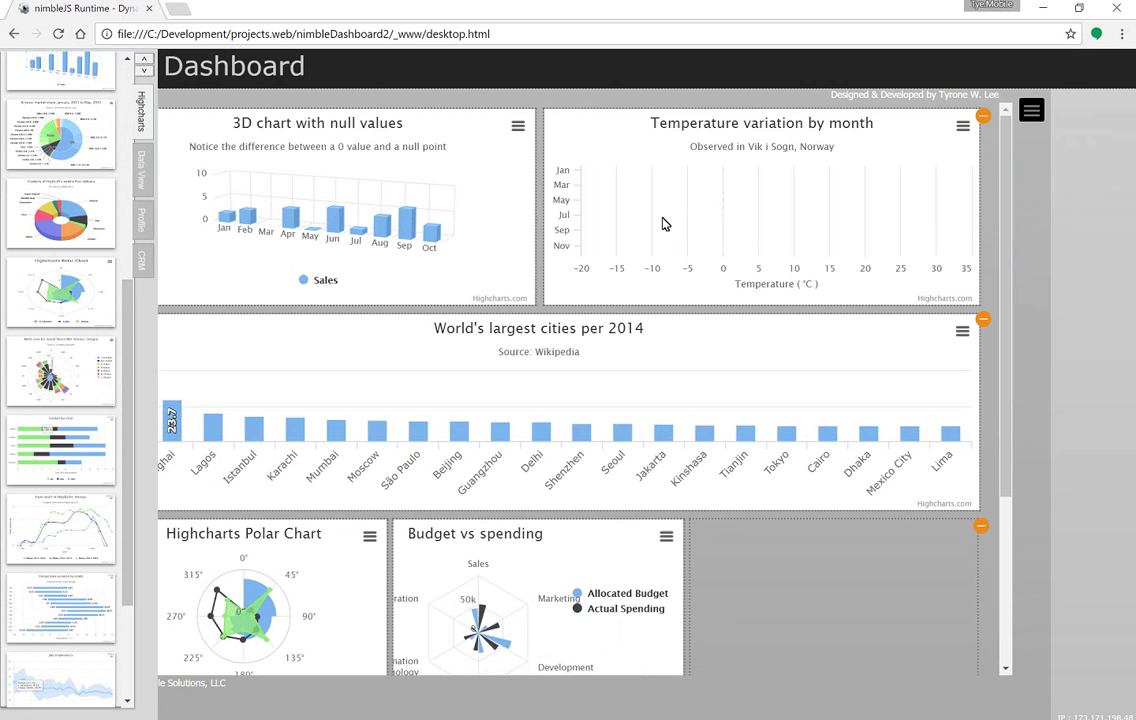
Step: Fill the last row with the Snow depth at Vikjafjellet, Norway chart and the Stacked bar chart, in that order
left_click_drag(1004, 183, 989, 375)
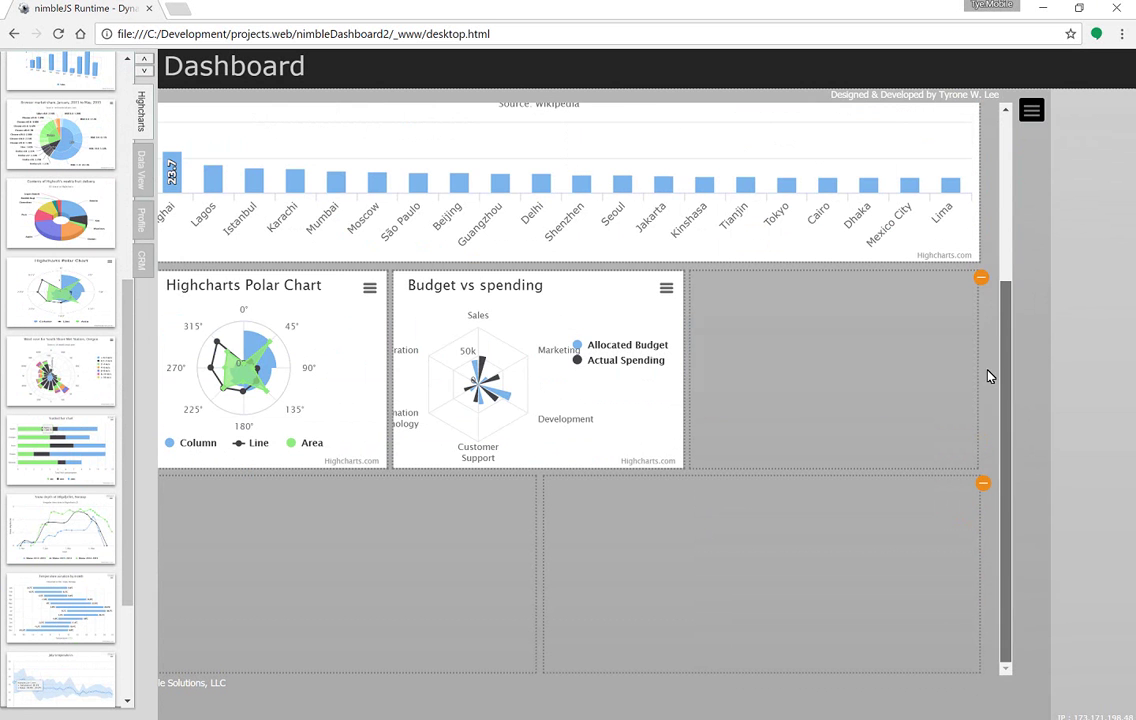
left_click_drag(63, 562, 340, 560)
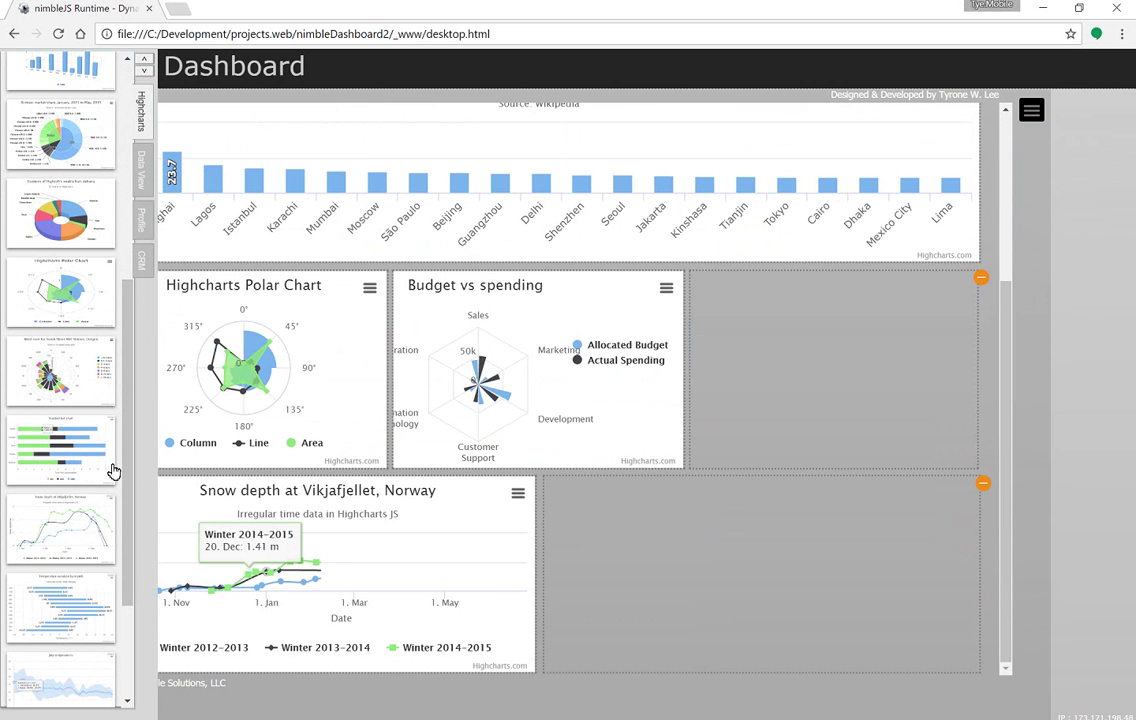
left_click_drag(112, 469, 749, 580)
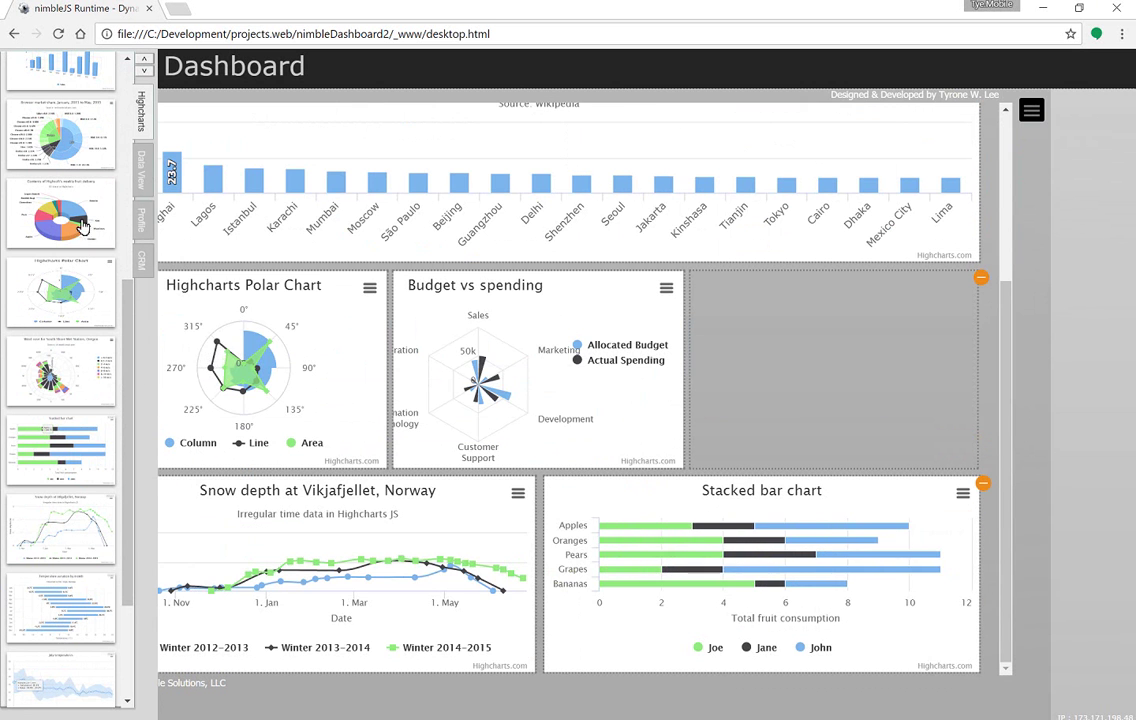
Step: Place the Temperature vs Rainfall chart in the remaining empty cell of the third row
scroll(122, 326, "down", 3)
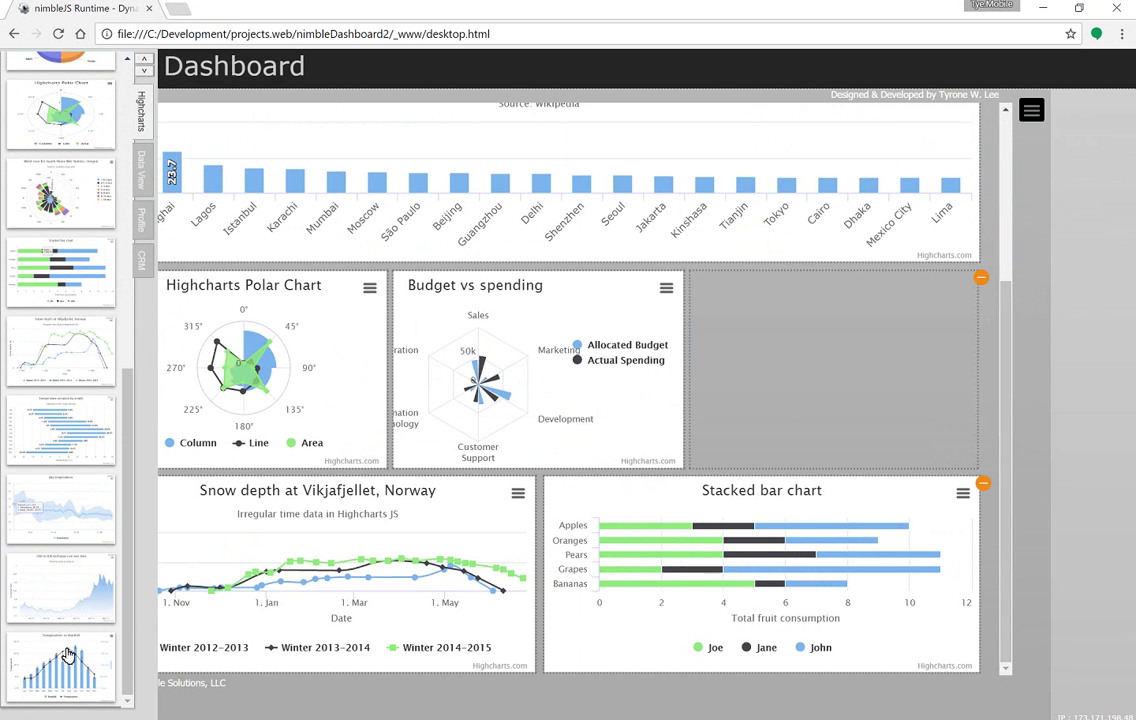
left_click_drag(116, 558, 765, 350)
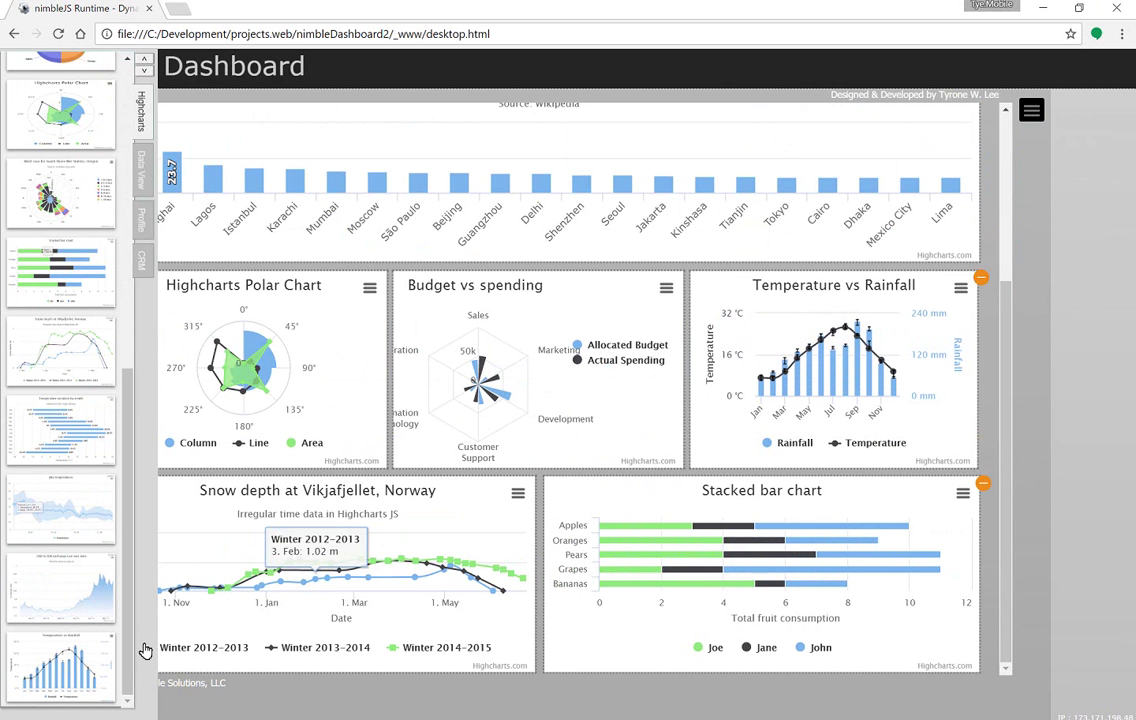
left_click_drag(1007, 370, 1008, 190)
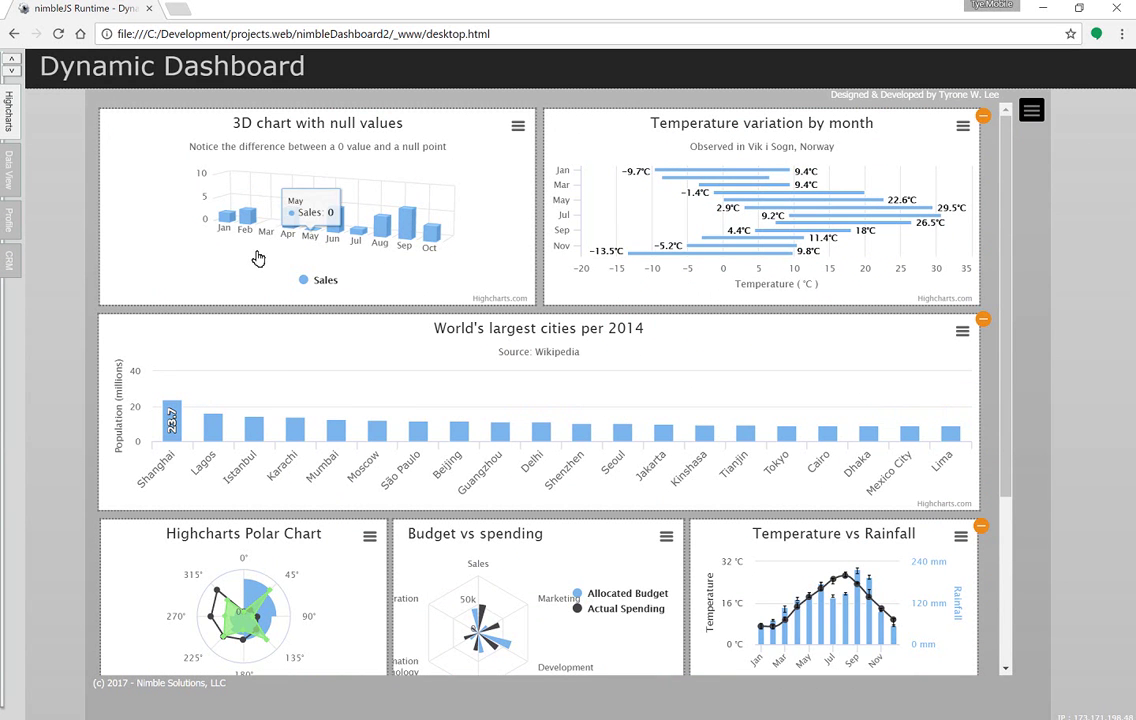
left_click(1024, 115)
left_click(1031, 233)
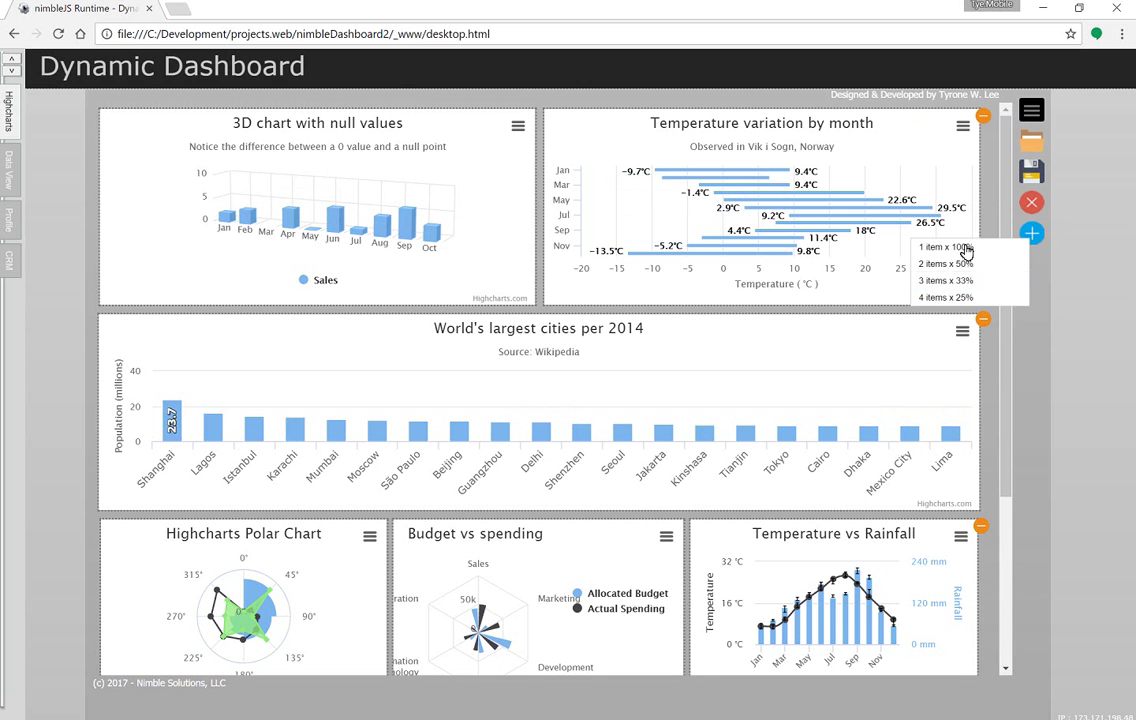
Step: Remove the 3D chart with null values from the first row, confirming the deletion
right_click(185, 295)
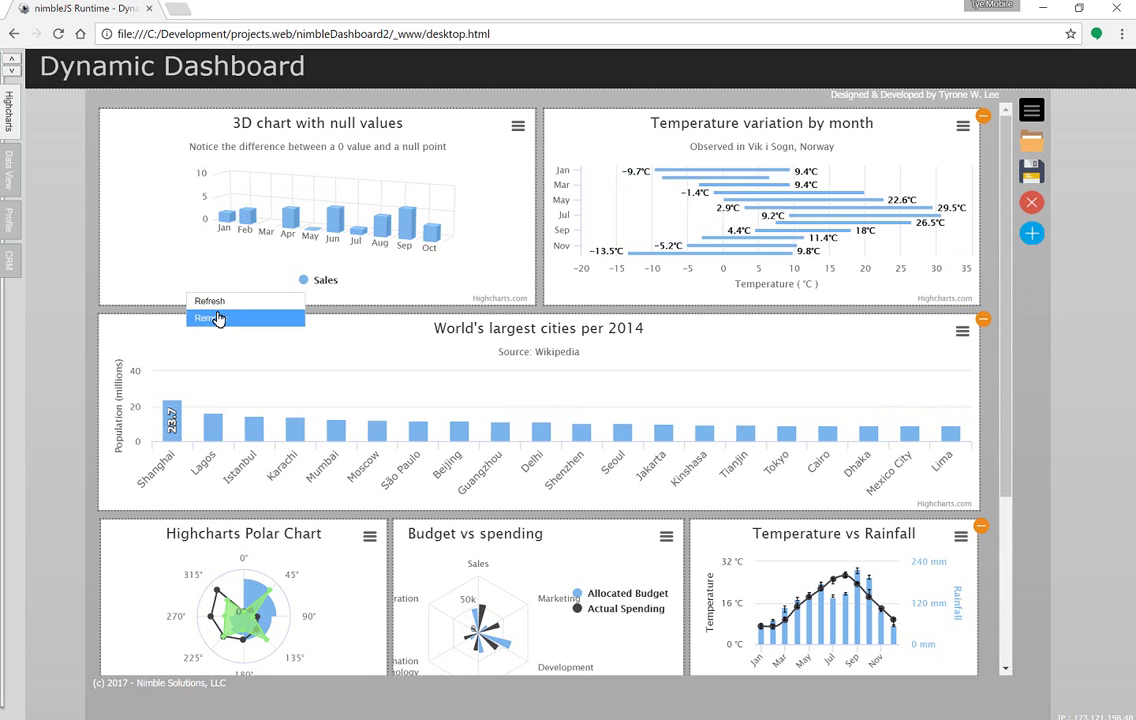
left_click(218, 318)
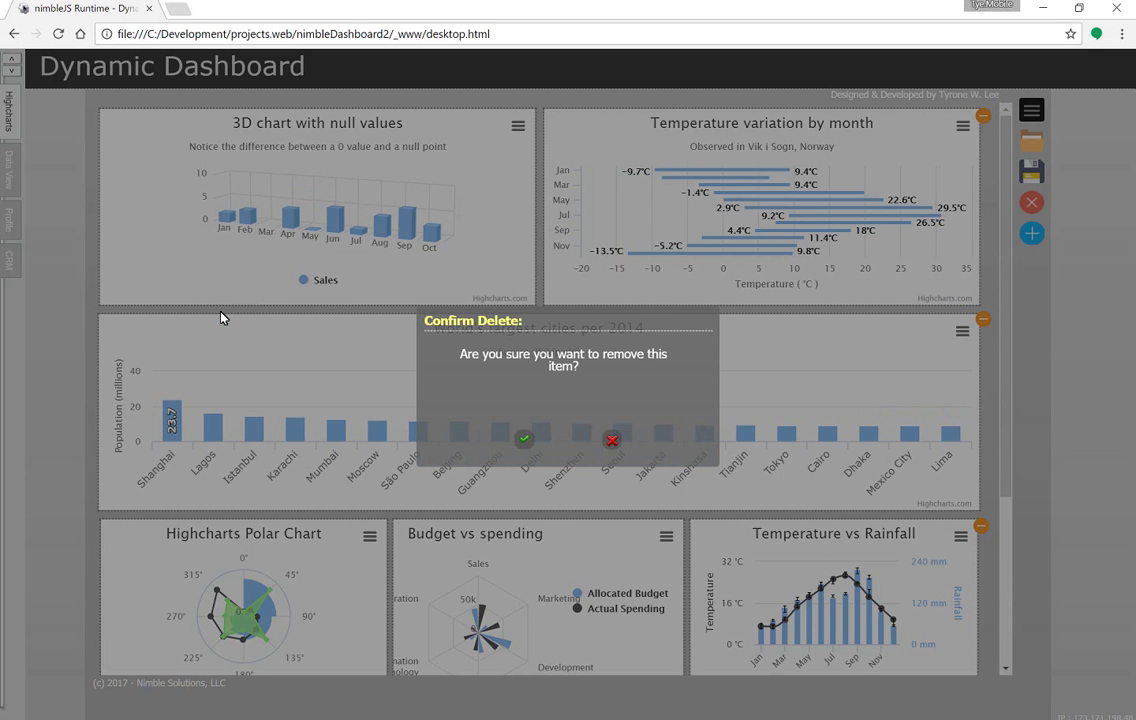
left_click(522, 440)
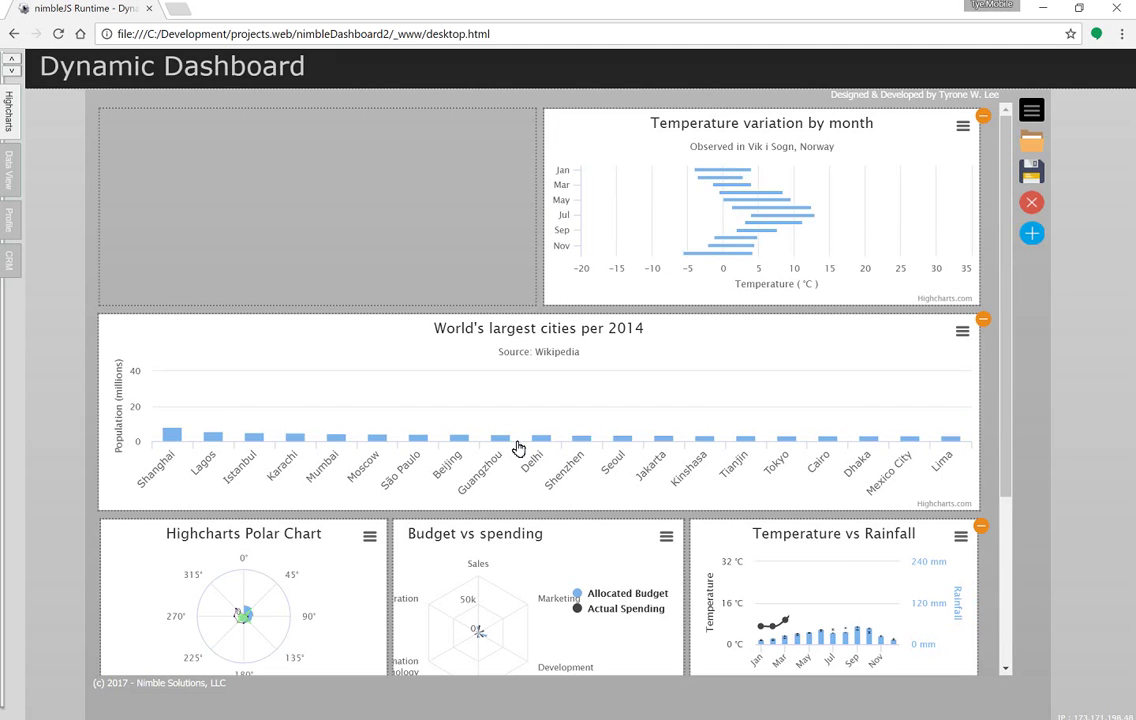
Step: Remove the Budget vs spending chart from the third row, confirming the deletion
right_click(610, 558)
left_click(615, 578)
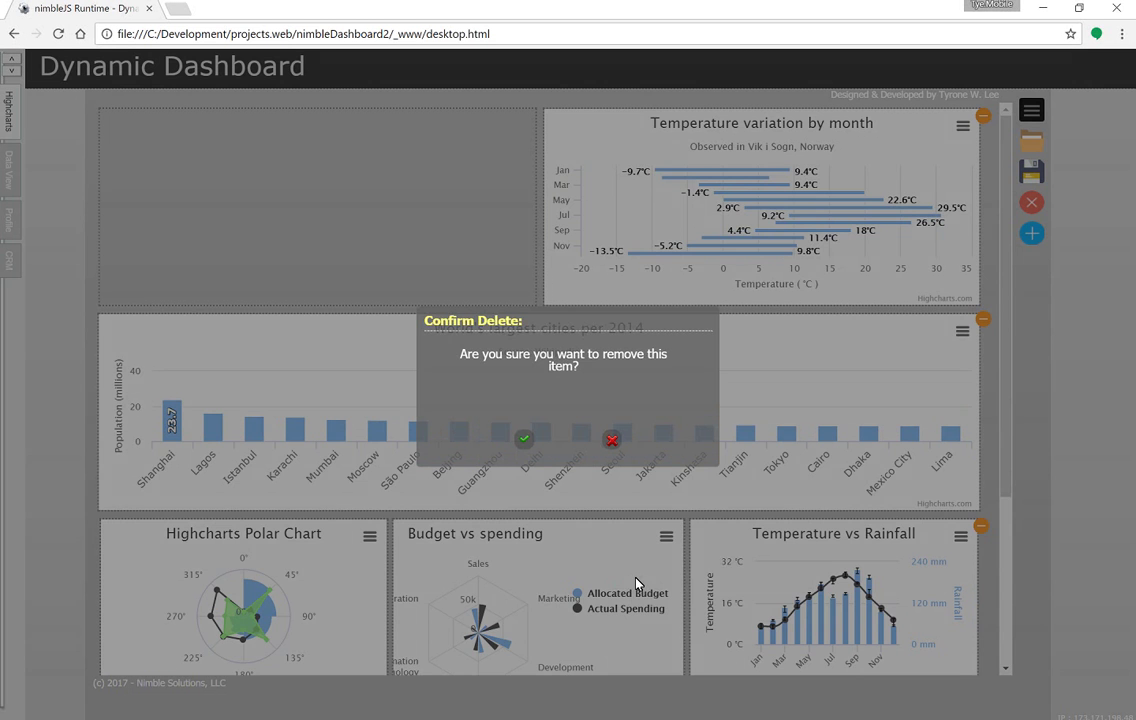
left_click(523, 440)
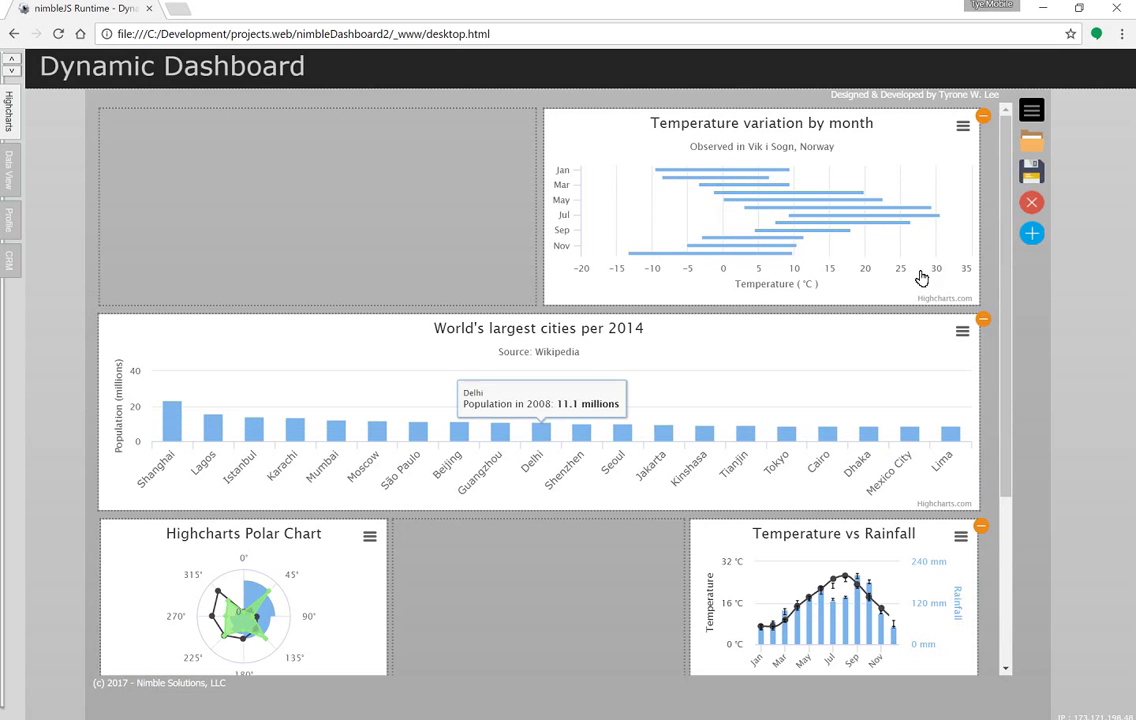
Step: Hide the Winter 2013-2014 series in the Snow depth at Vikjafjellet, Norway chart
left_click_drag(1000, 204, 1000, 273)
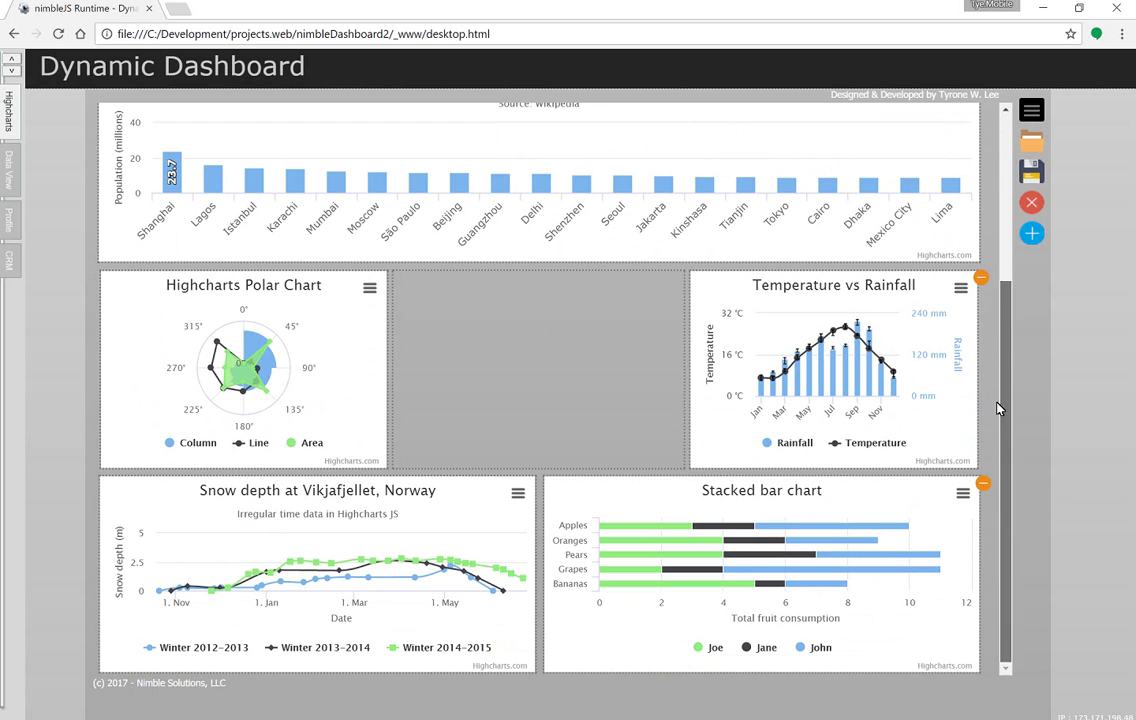
left_click(316, 650)
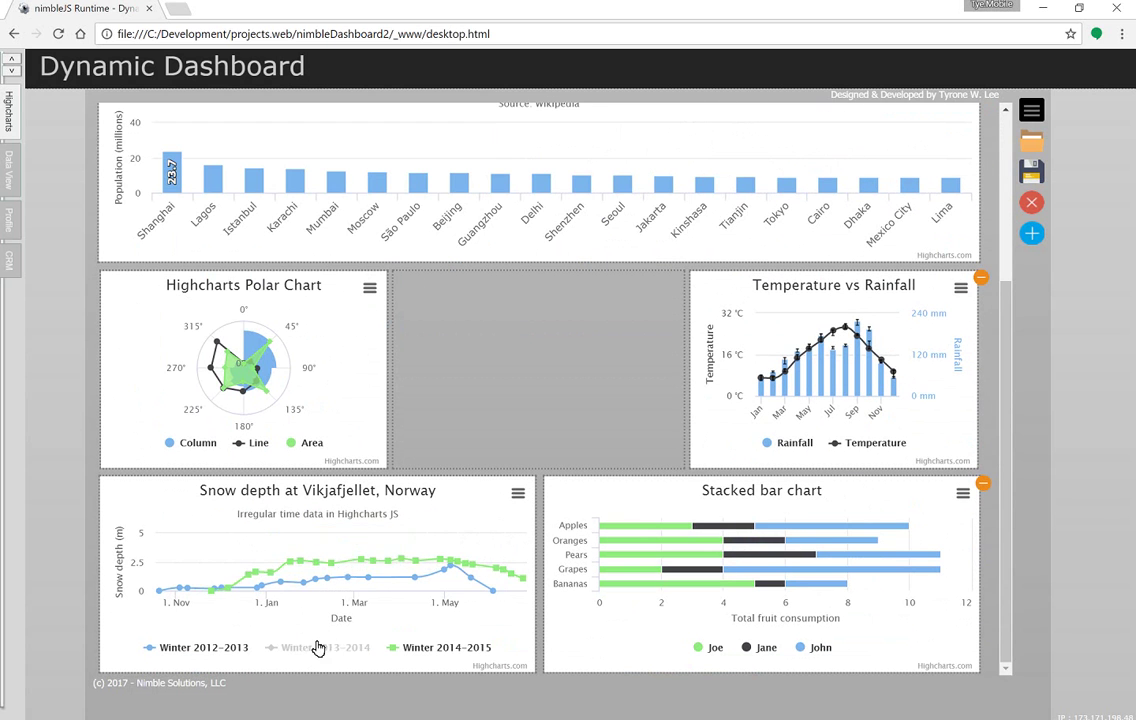
Step: Look at the print and download options of the Snow depth and Temperature vs Rainfall charts
left_click(518, 495)
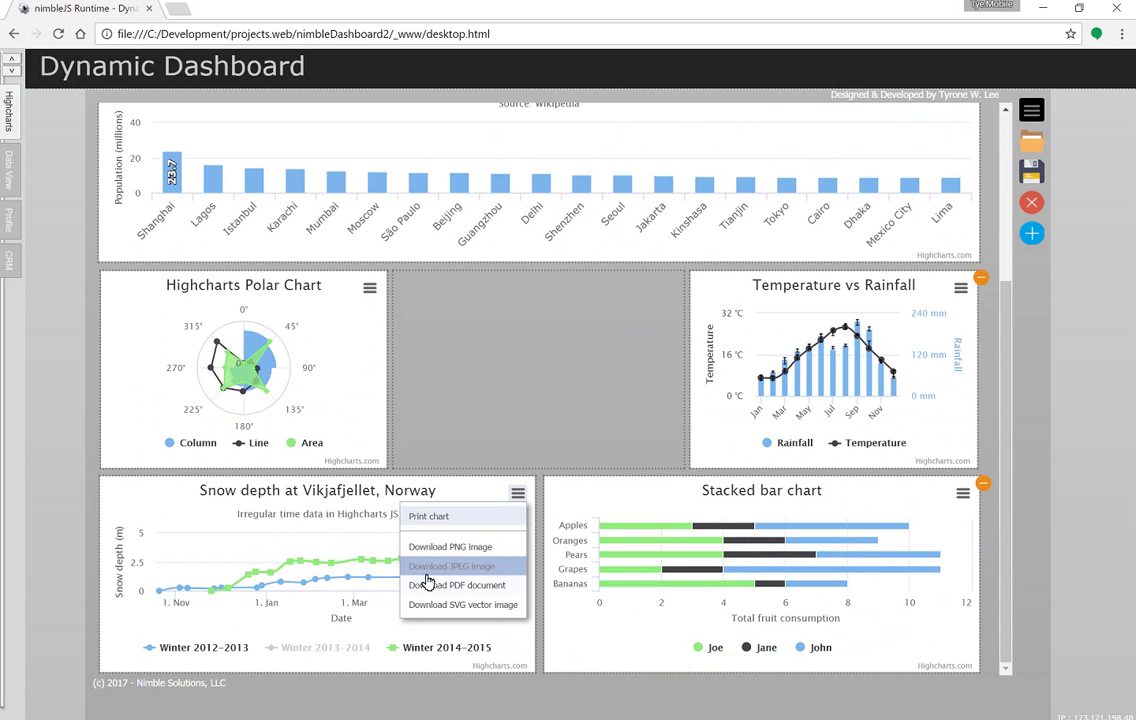
left_click(958, 288)
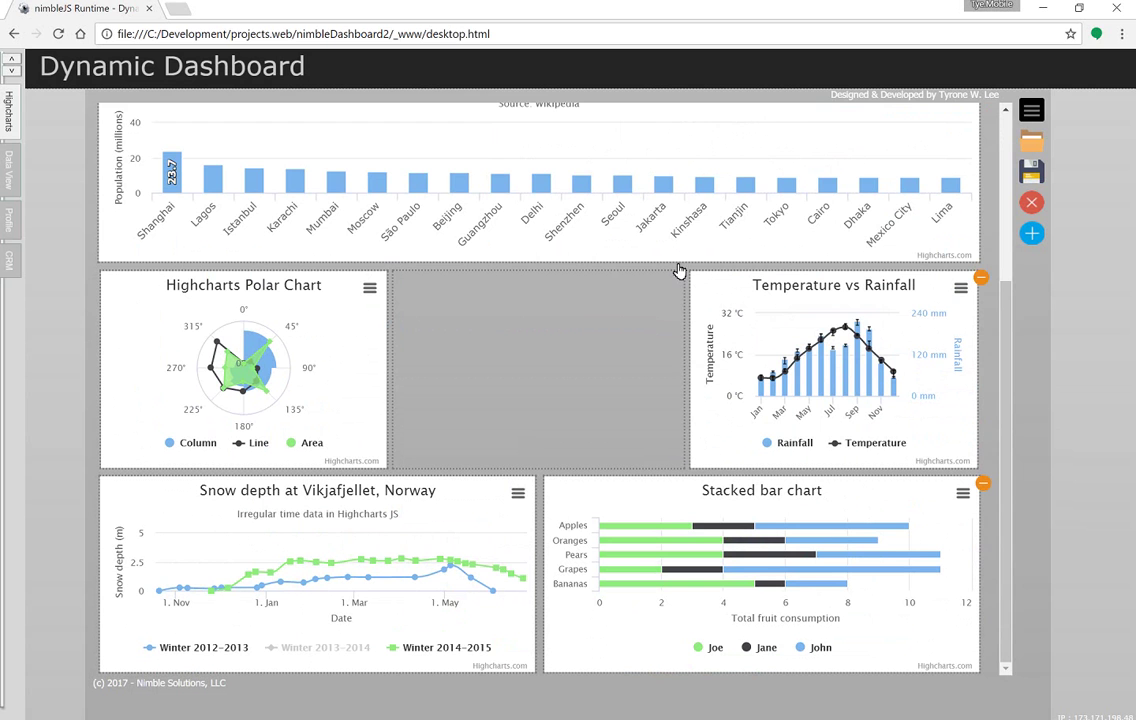
Step: Look through the items available in the Data View, Profile, CRM and Highcharts categories of the item library
left_click_drag(1004, 304, 1007, 138)
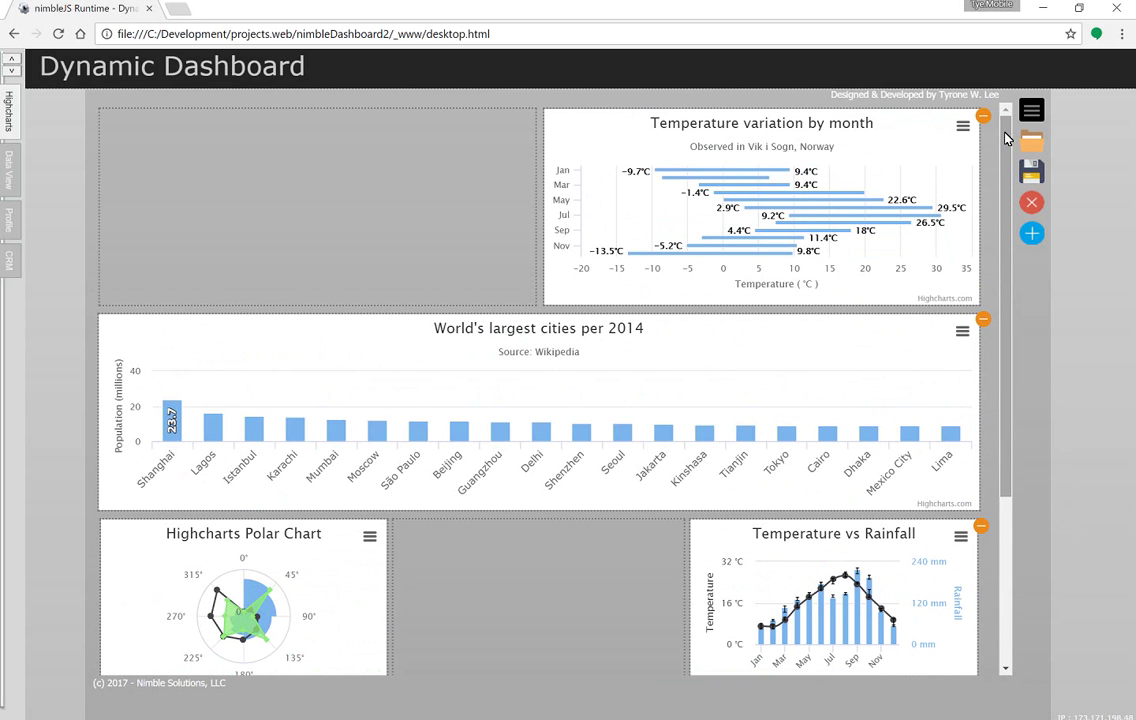
mouse_move(12, 352)
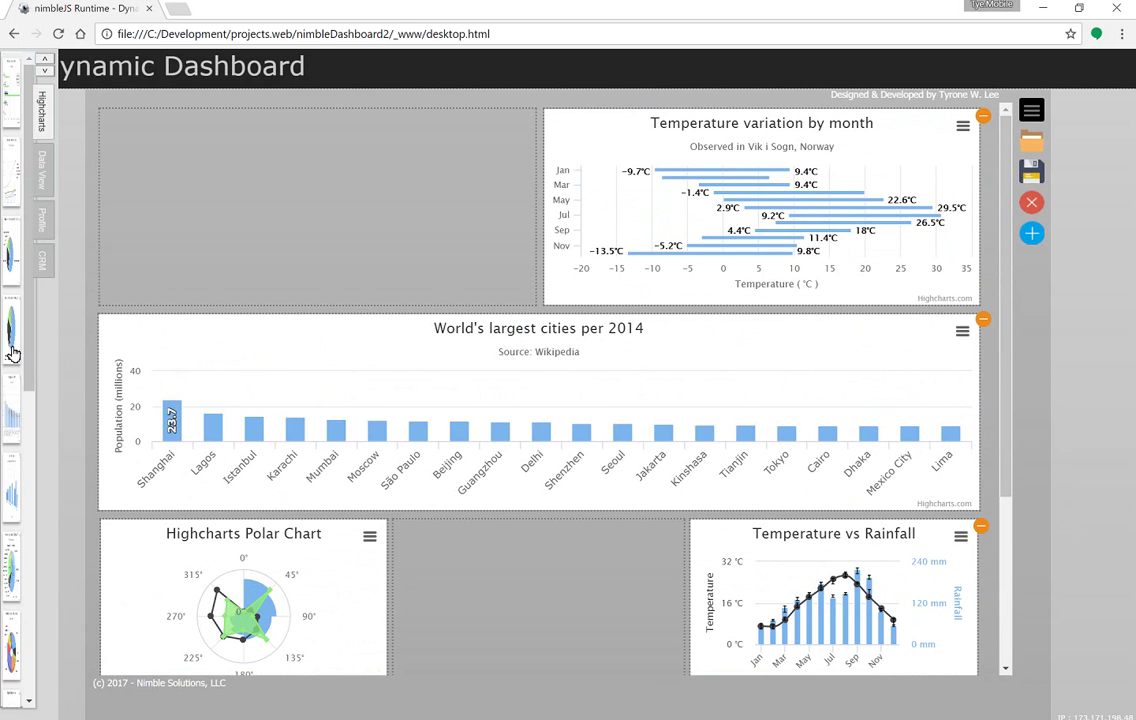
left_click(138, 182)
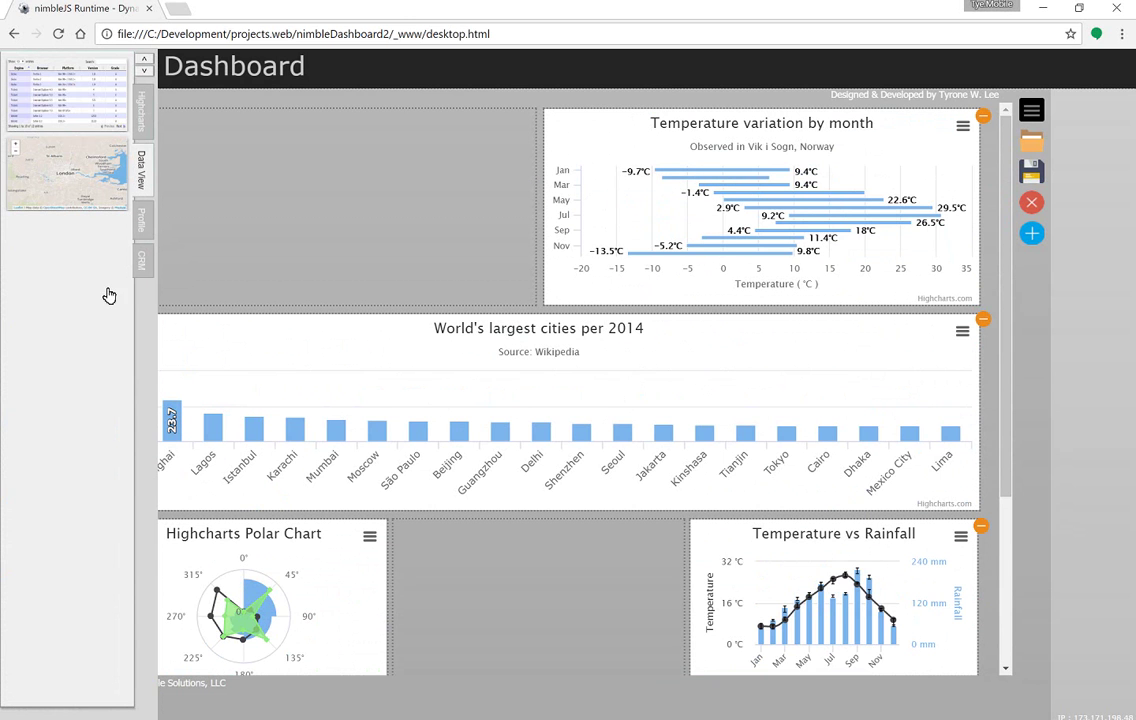
left_click(142, 228)
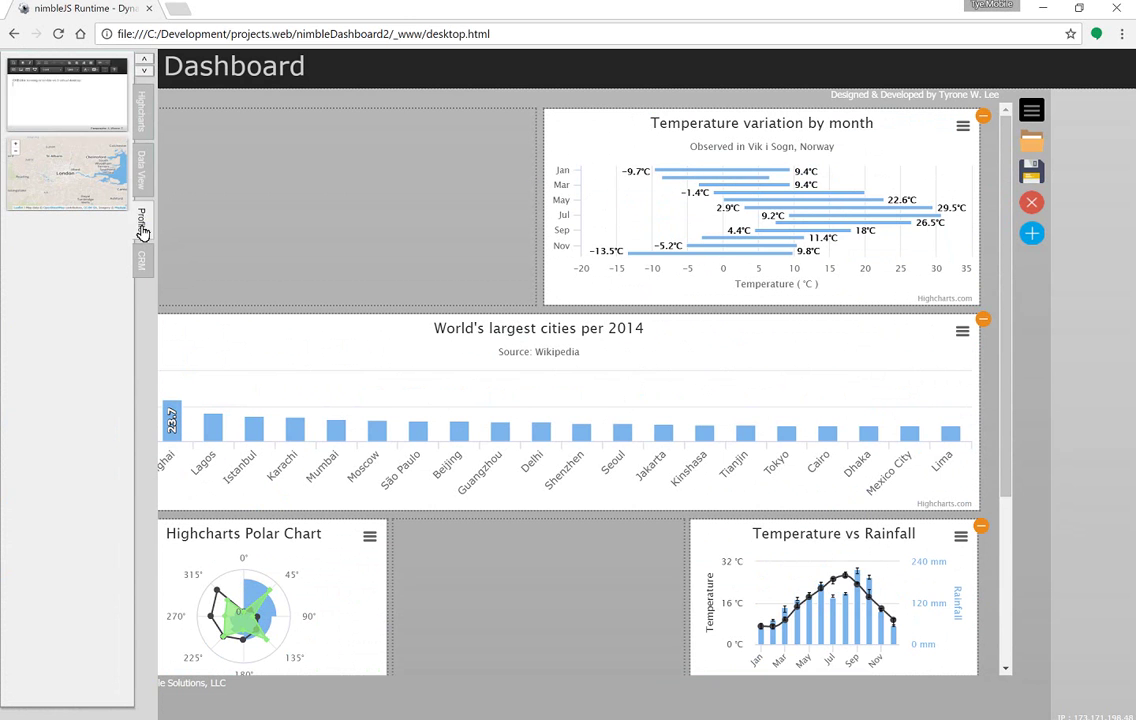
left_click(143, 112)
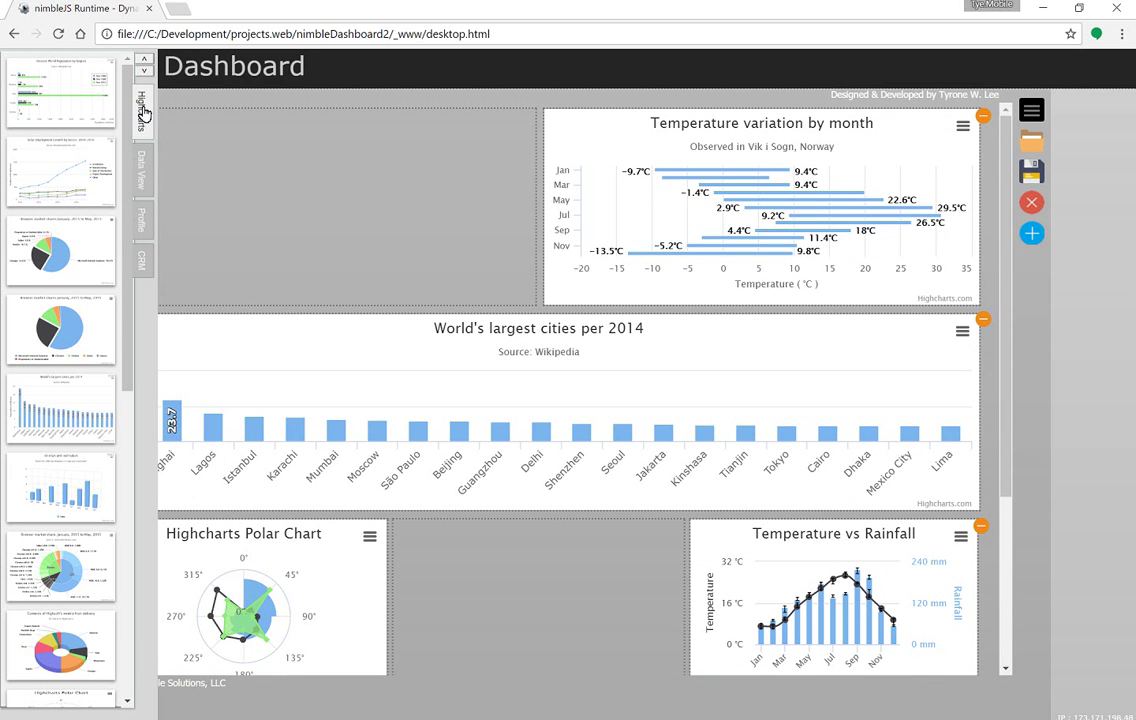
left_click(141, 163)
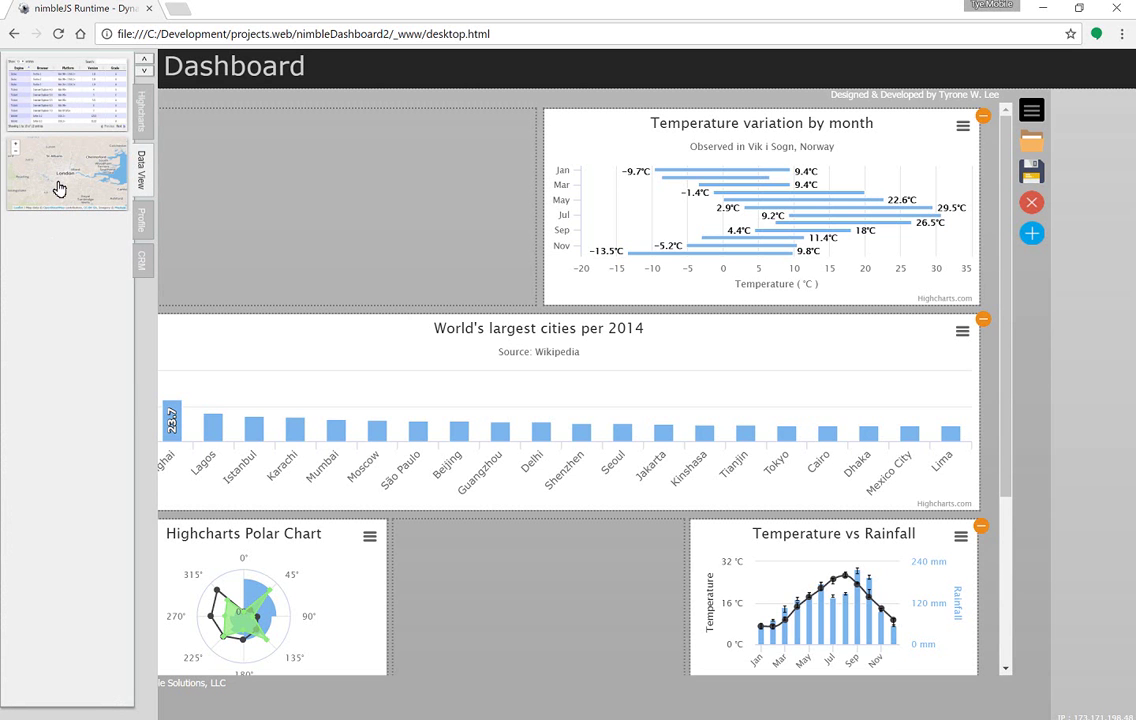
left_click(141, 219)
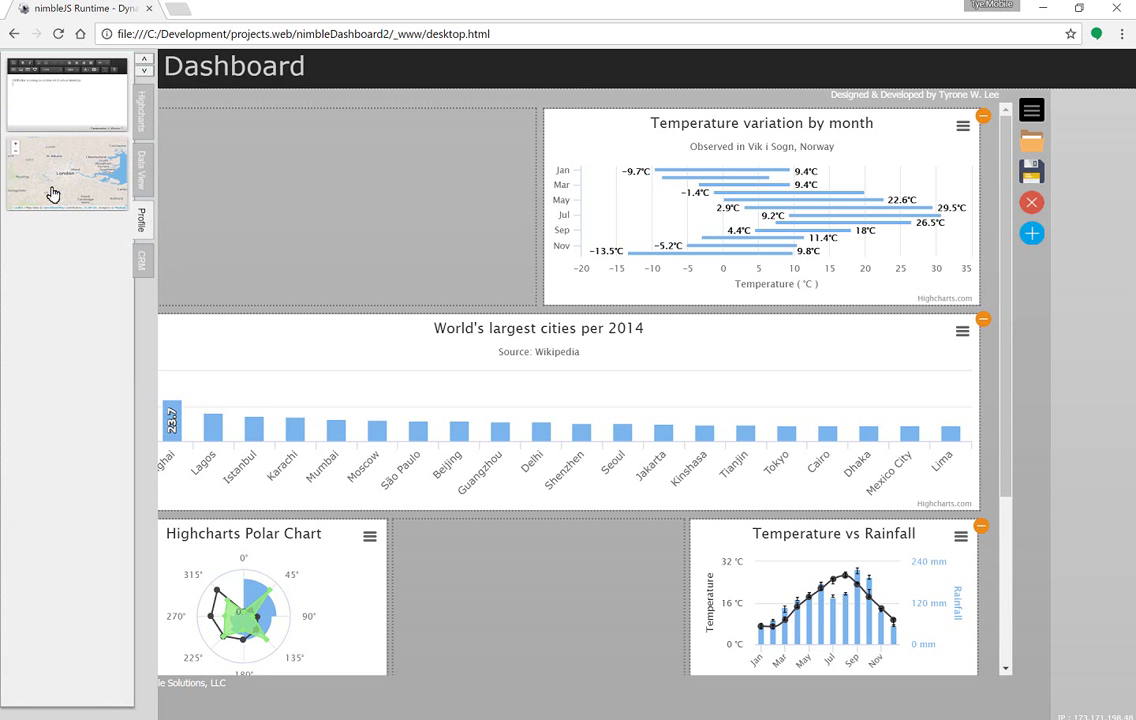
left_click(141, 252)
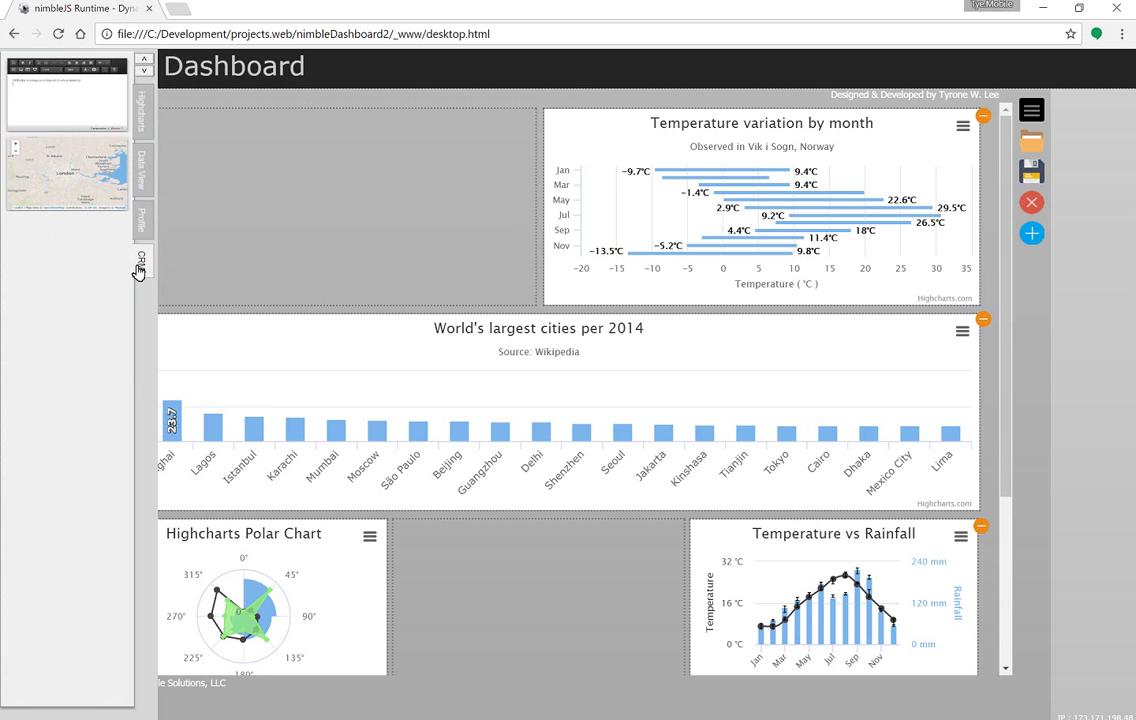
left_click(141, 118)
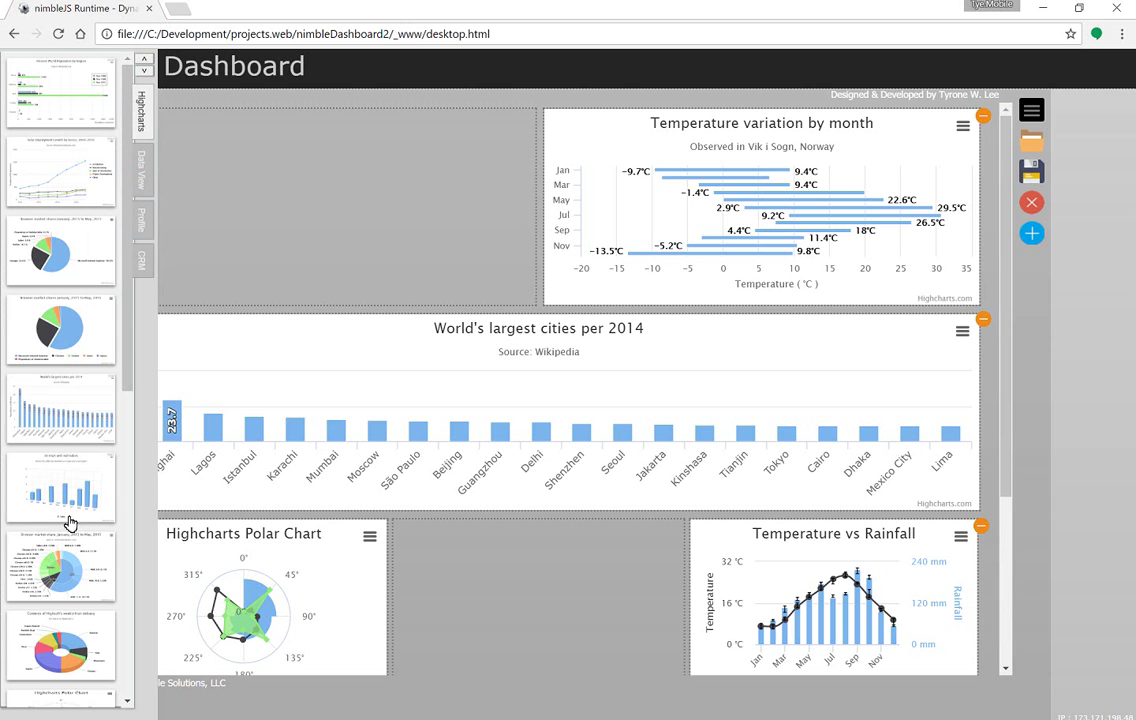